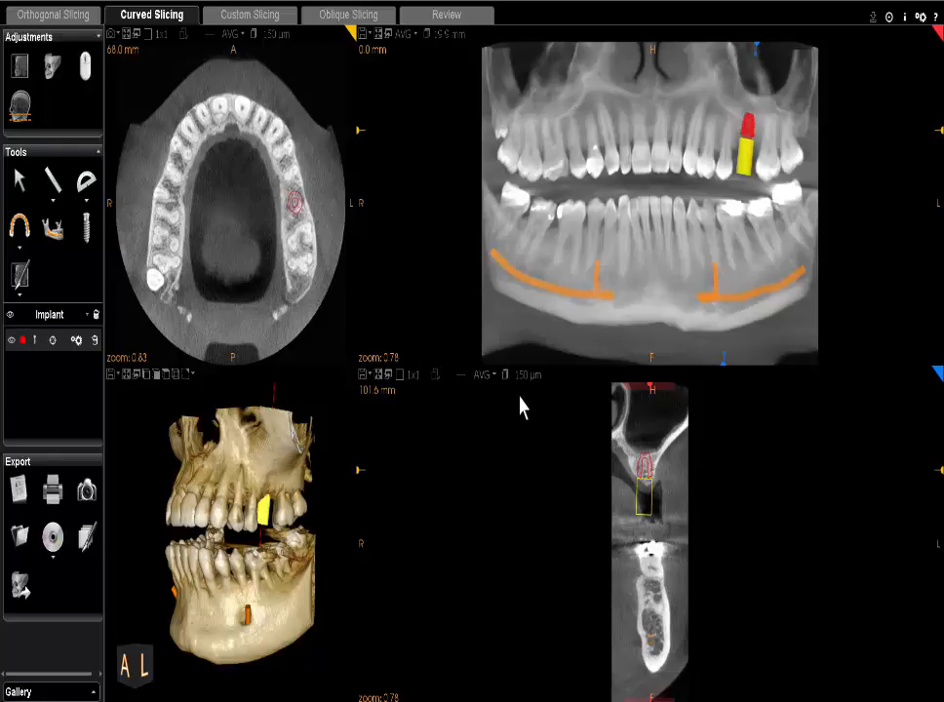
# Maximize the cross-section view through the implant and capture a screenshot of the workspace
pyautogui.click(377, 379)
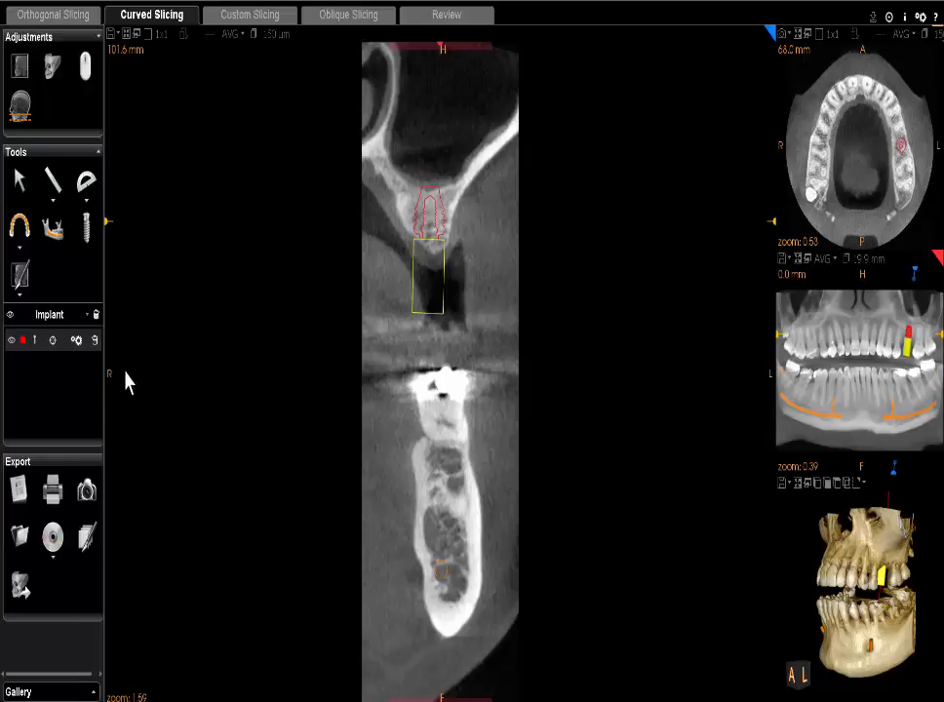
pyautogui.click(88, 490)
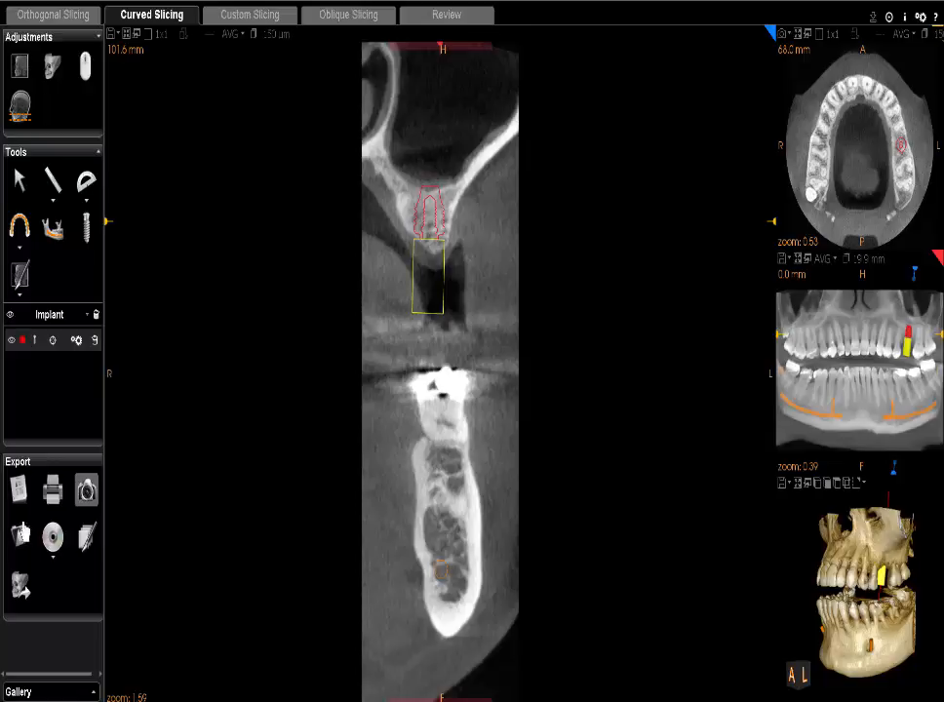
# Rename the new screenshot in the Captures folder to the patient's name followed by 'Implant Plan'
pyautogui.click(20, 538)
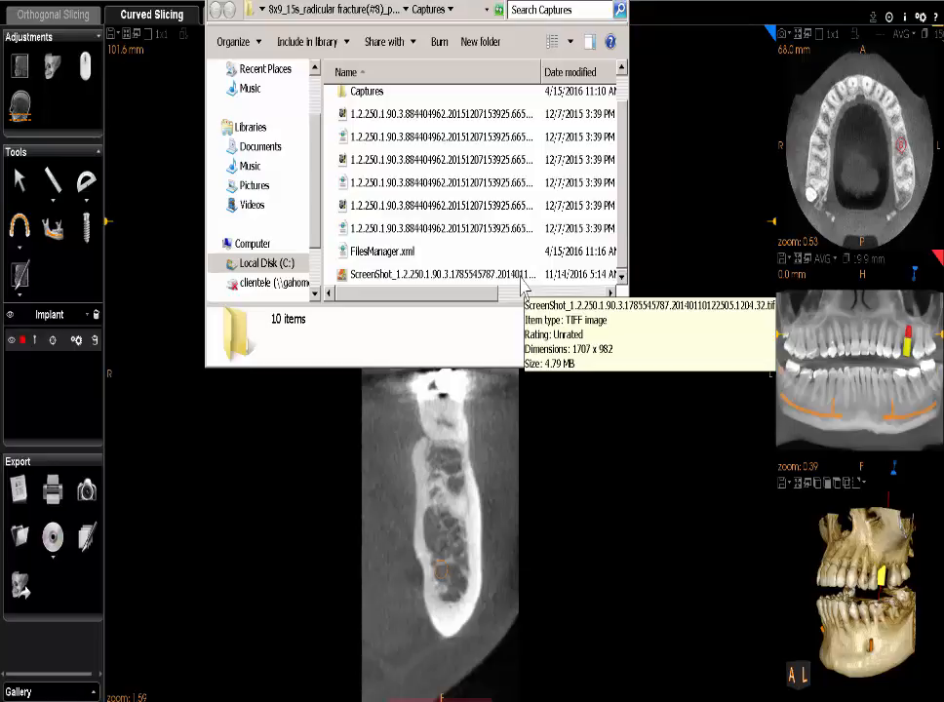
pyautogui.rightClick(522, 276)
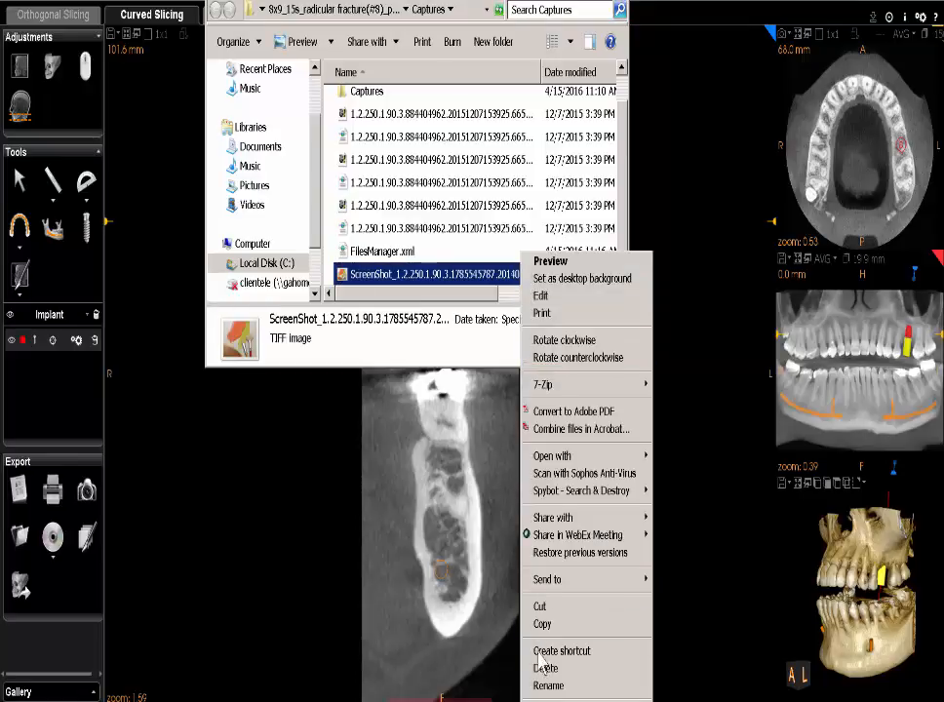
pyautogui.click(546, 686)
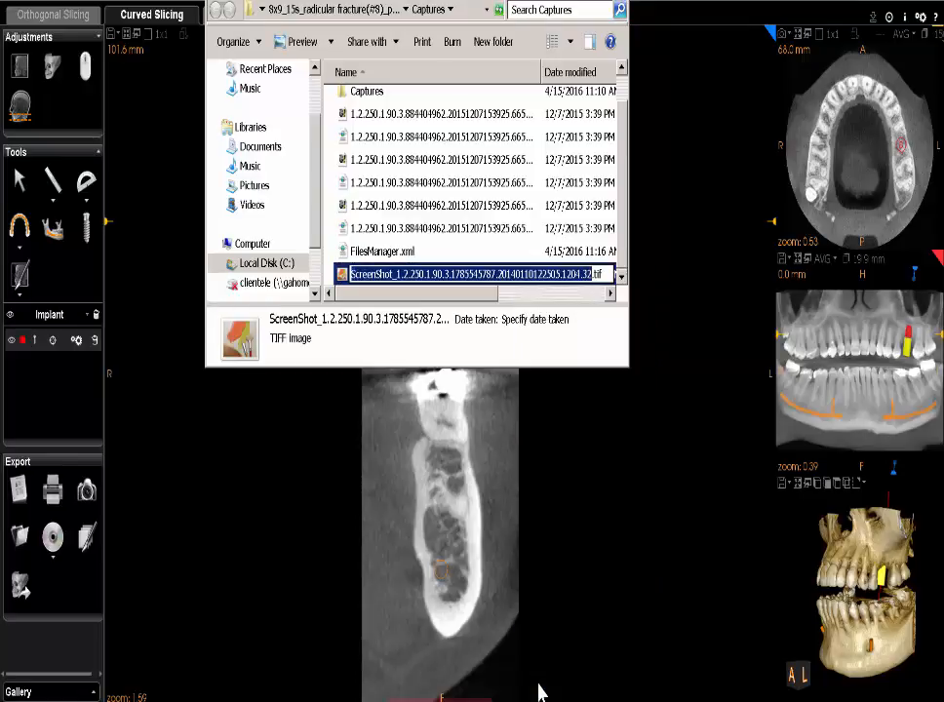
pyautogui.write('Smith')
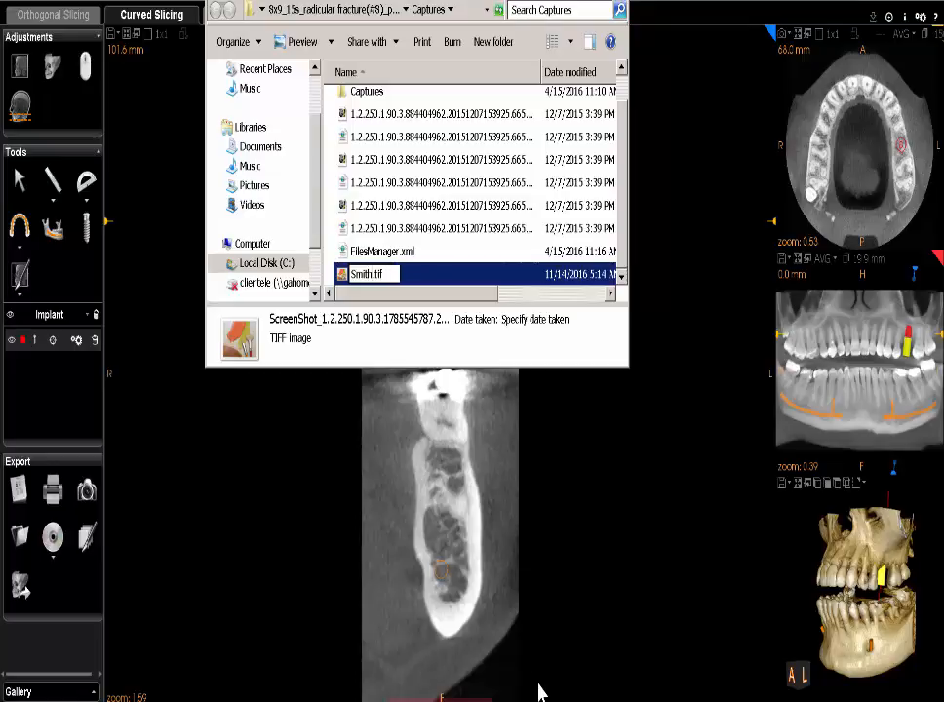
pyautogui.write(', J - Implant')
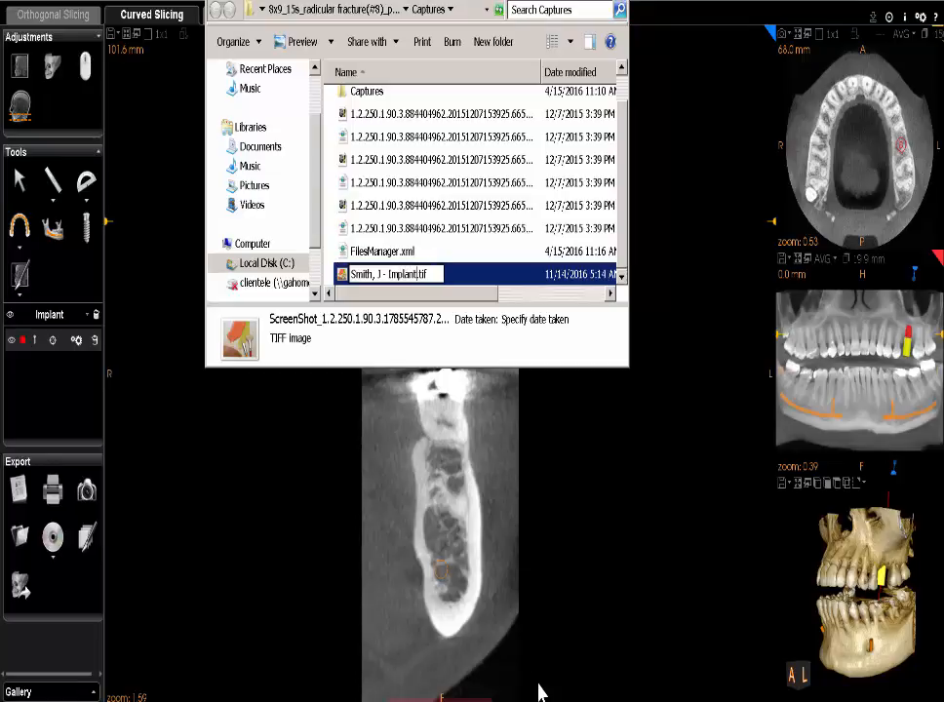
pyautogui.write(' Plan')
pyautogui.press('Return')
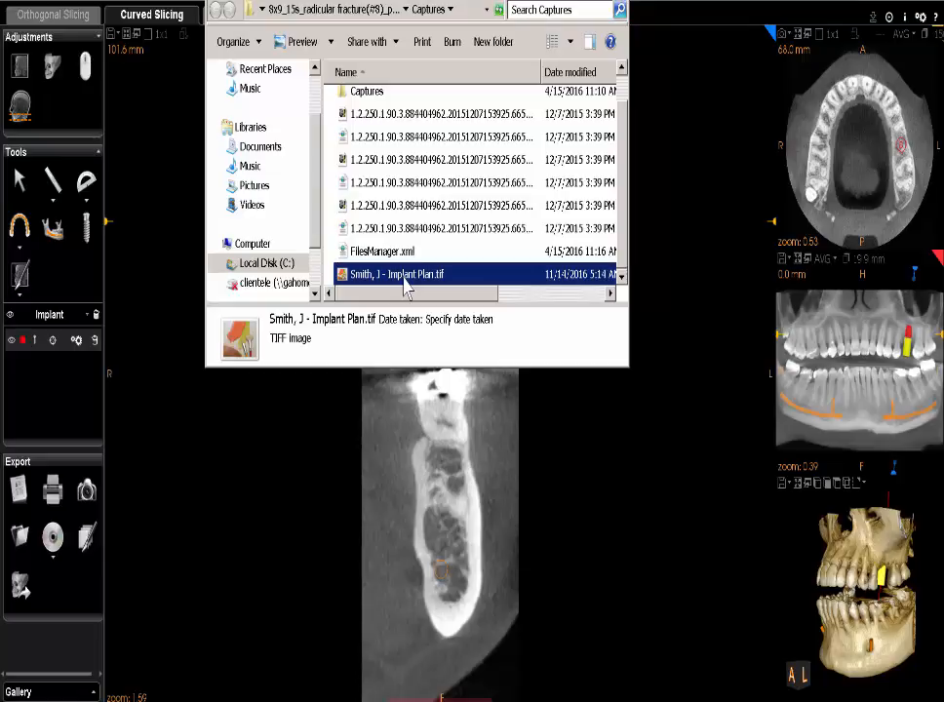
# Copy the renamed implant plan screenshot file
pyautogui.rightClick(406, 282)
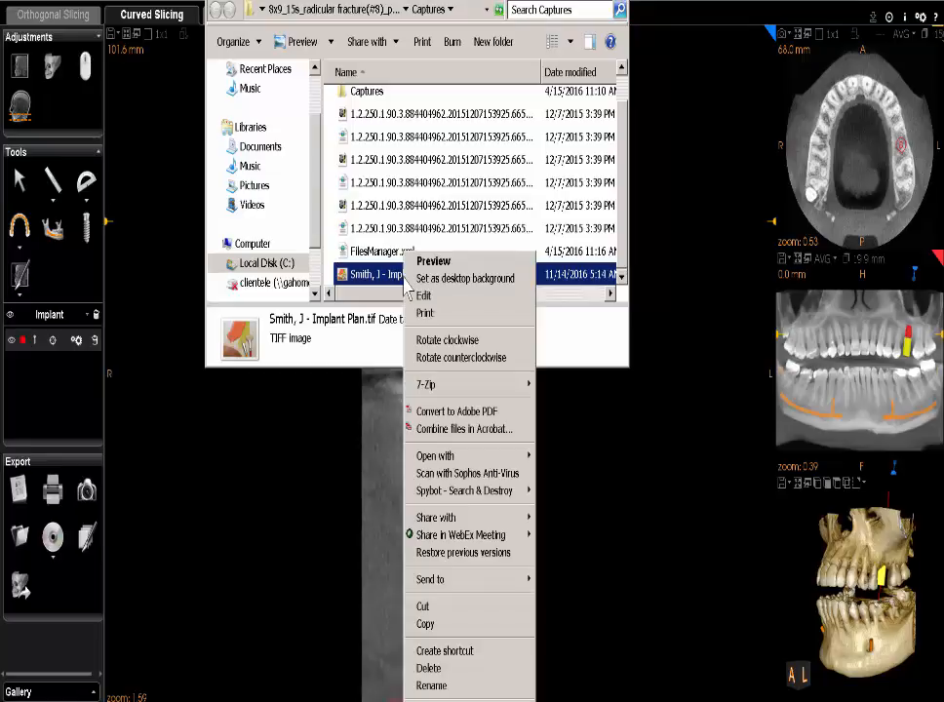
pyautogui.click(462, 624)
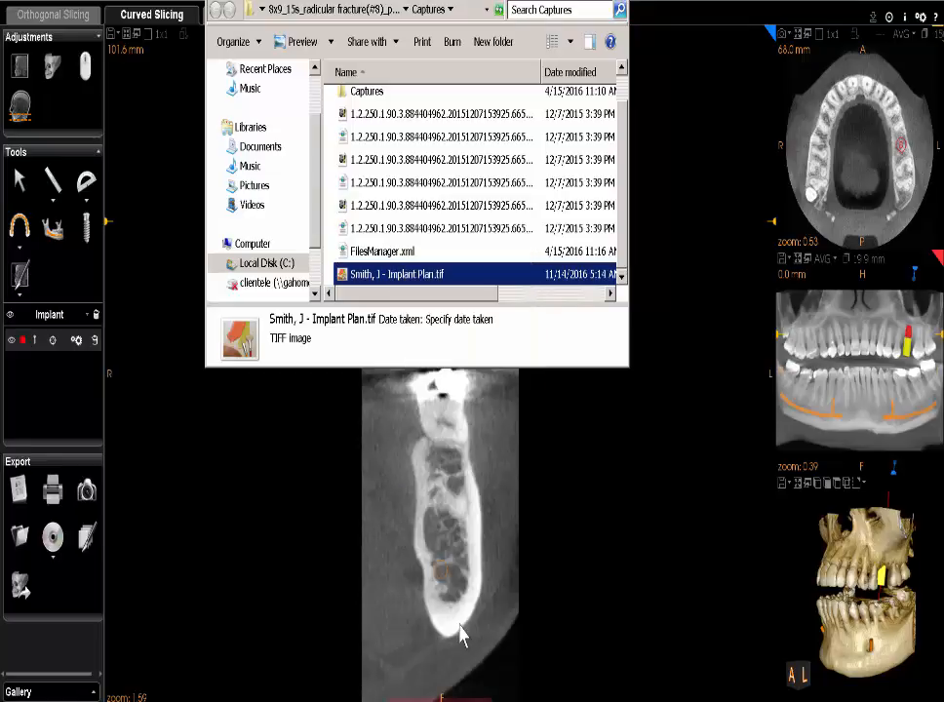
pyautogui.click(348, 693)
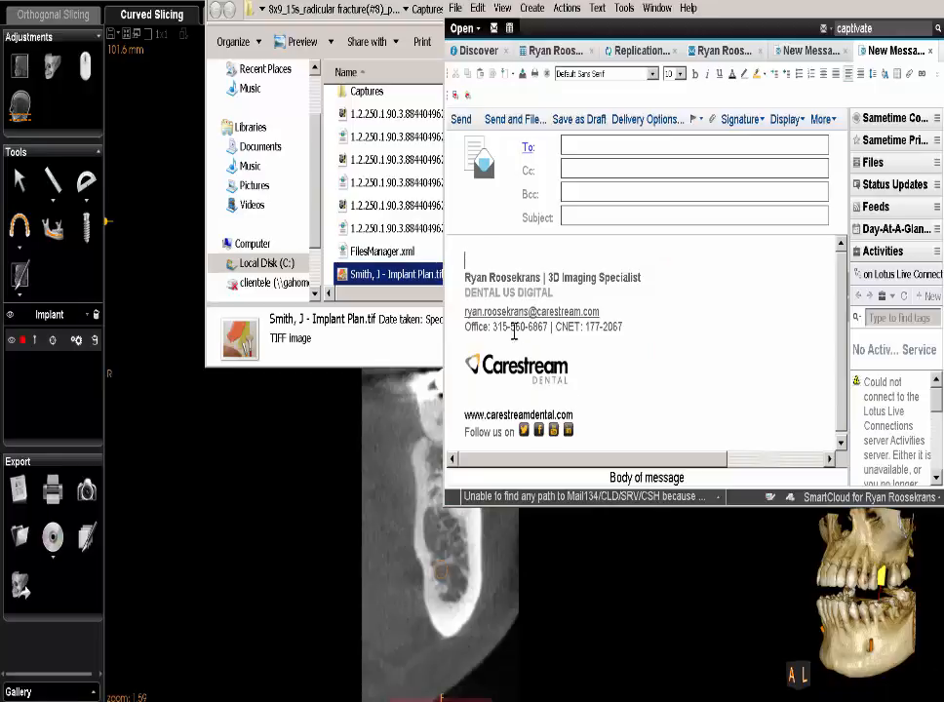
# Paste the renamed implant plan screenshot file into the new Notes message body
pyautogui.rightClick(480, 255)
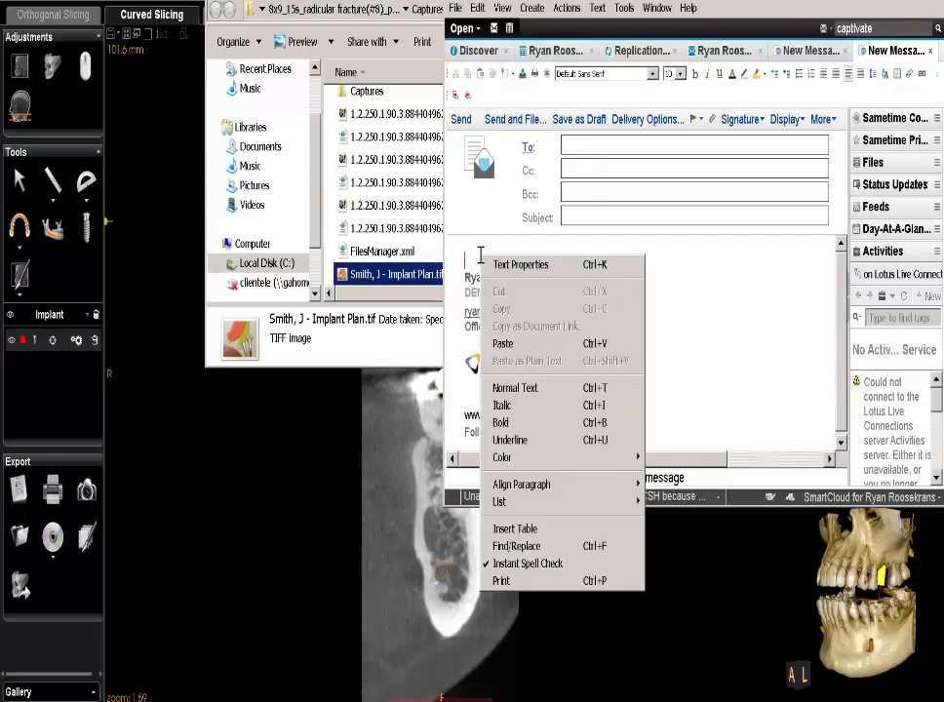
pyautogui.click(495, 347)
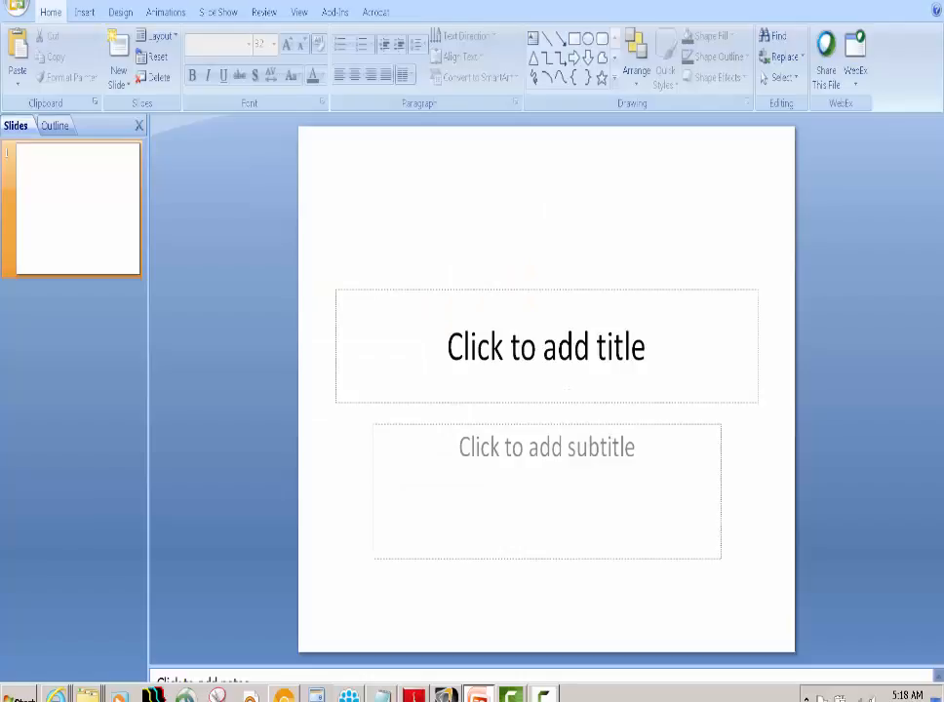
# Paste the implant plan screenshot onto the slide, shrink it, and move it to the slide's lower area
pyautogui.rightClick(432, 442)
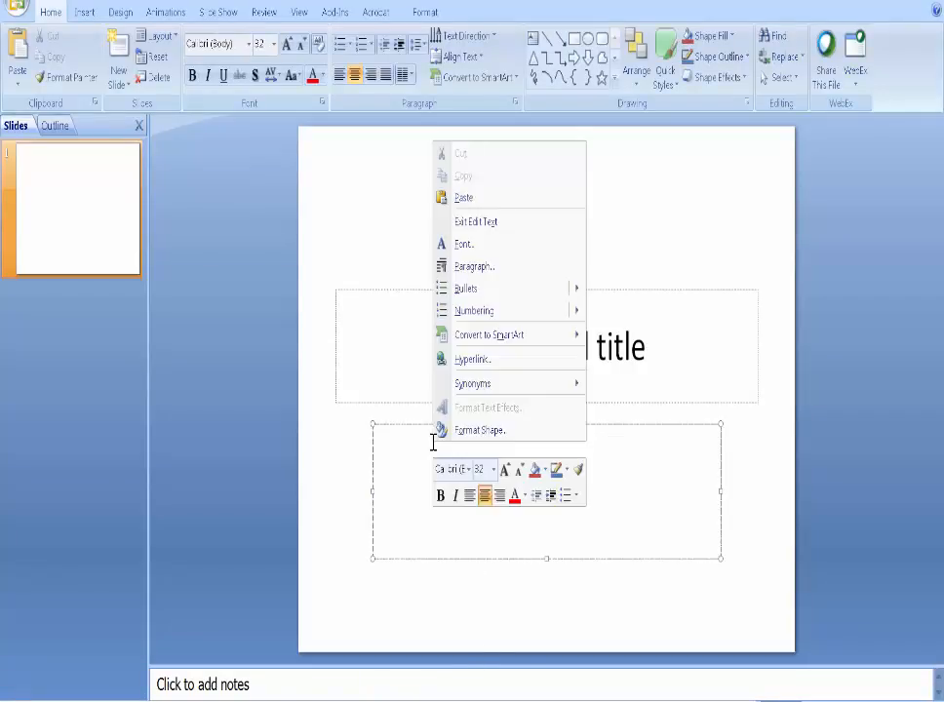
pyautogui.click(524, 200)
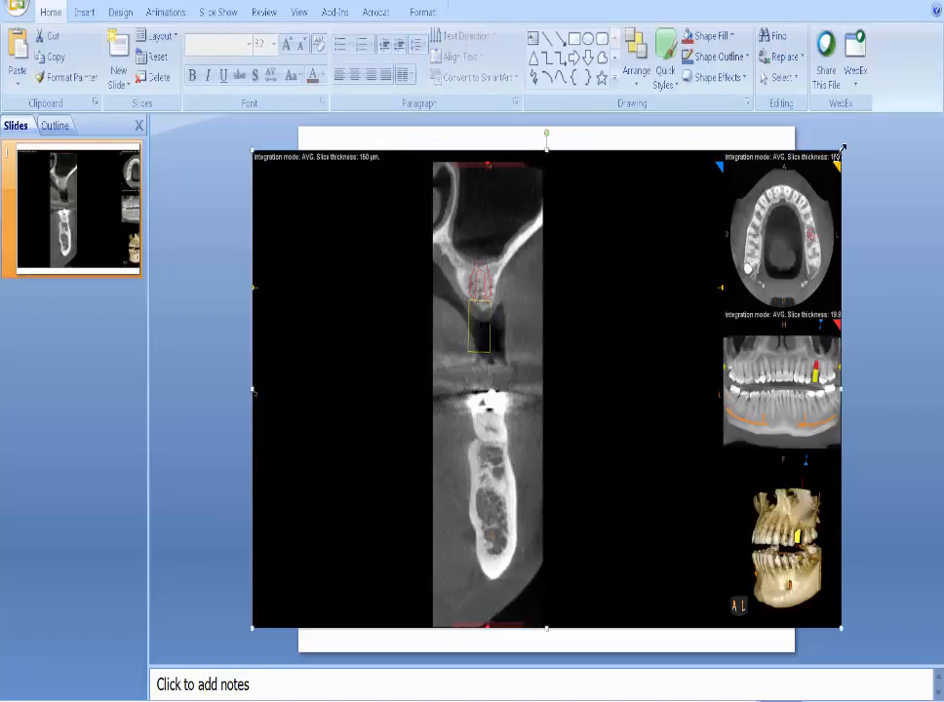
pyautogui.moveTo(842, 149); pyautogui.dragTo(638, 500)
pyautogui.moveTo(543, 502); pyautogui.dragTo(604, 506)
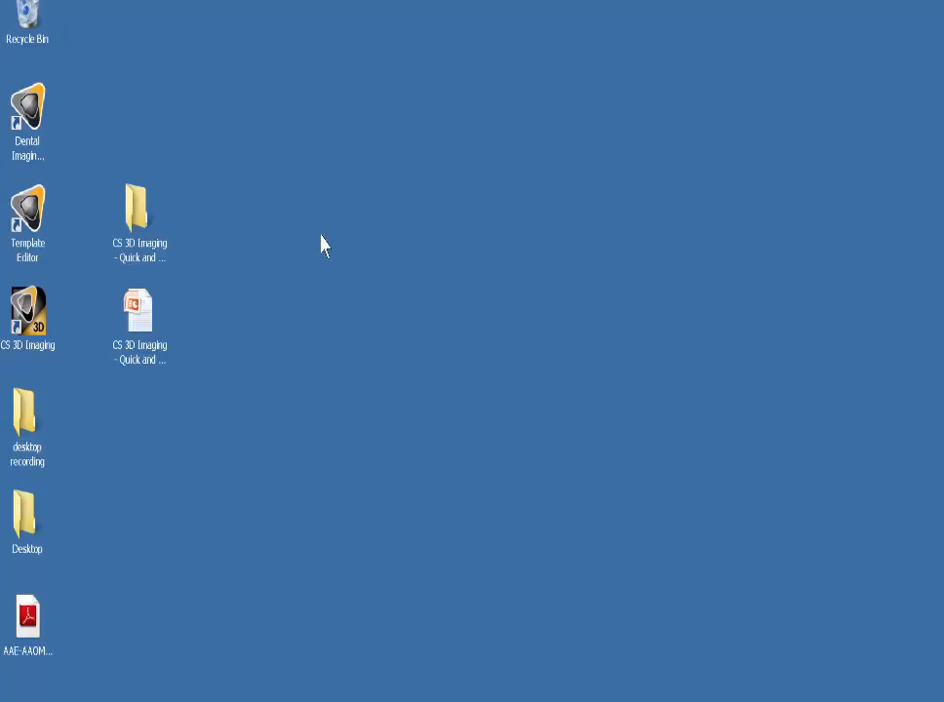
pyautogui.rightClick(323, 244)
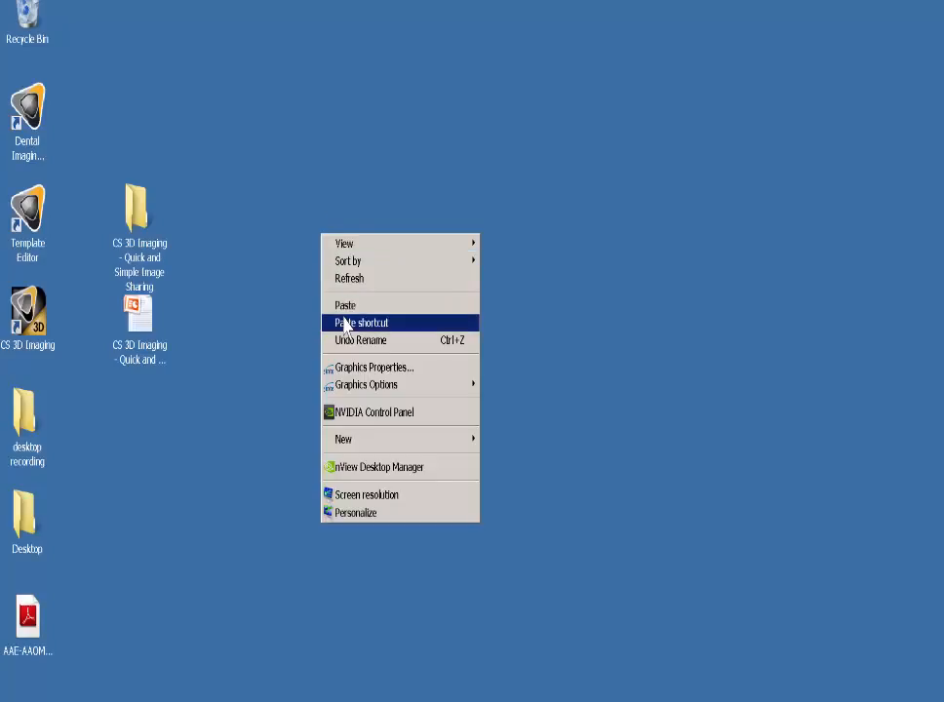
# Paste the implant plan screenshot file onto an empty area of the desktop
pyautogui.click(343, 308)
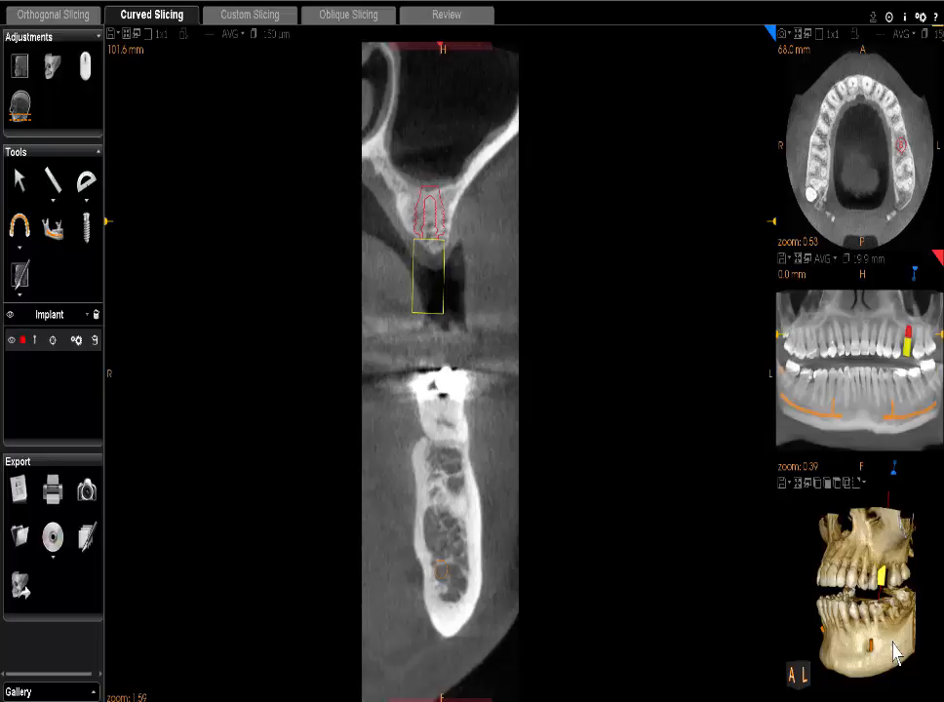
# Enlarge the axial view, capture a workspace screenshot, and show the screenshot gallery
pyautogui.click(799, 39)
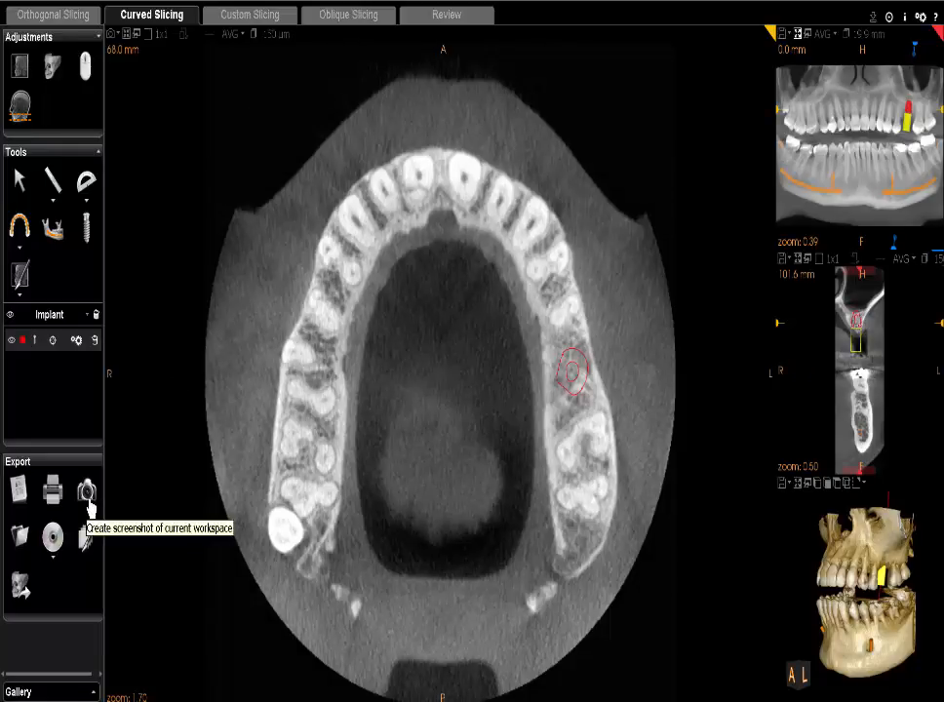
pyautogui.click(87, 490)
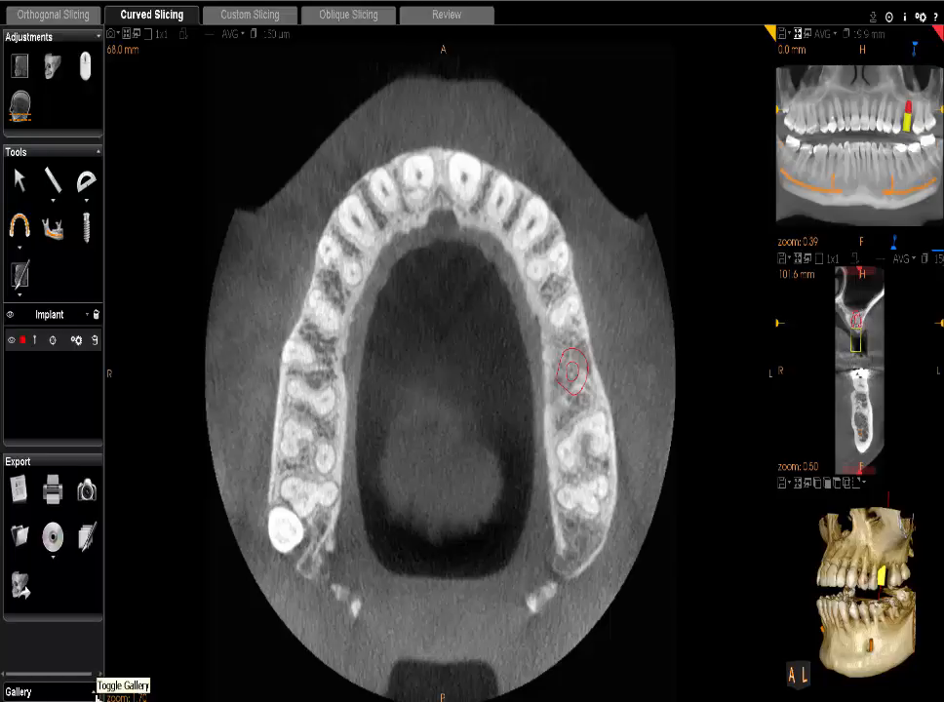
pyautogui.click(96, 693)
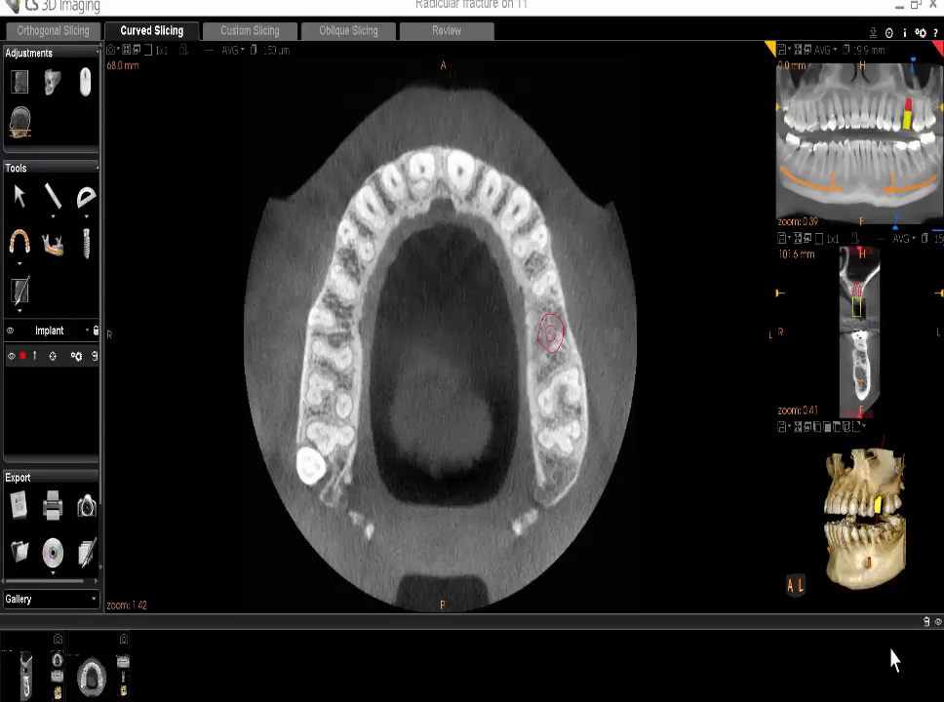
# Restore down the viewer, drag the axial-view thumbnail into the Notes message, and bring PowerPoint forward
pyautogui.click(917, 18)
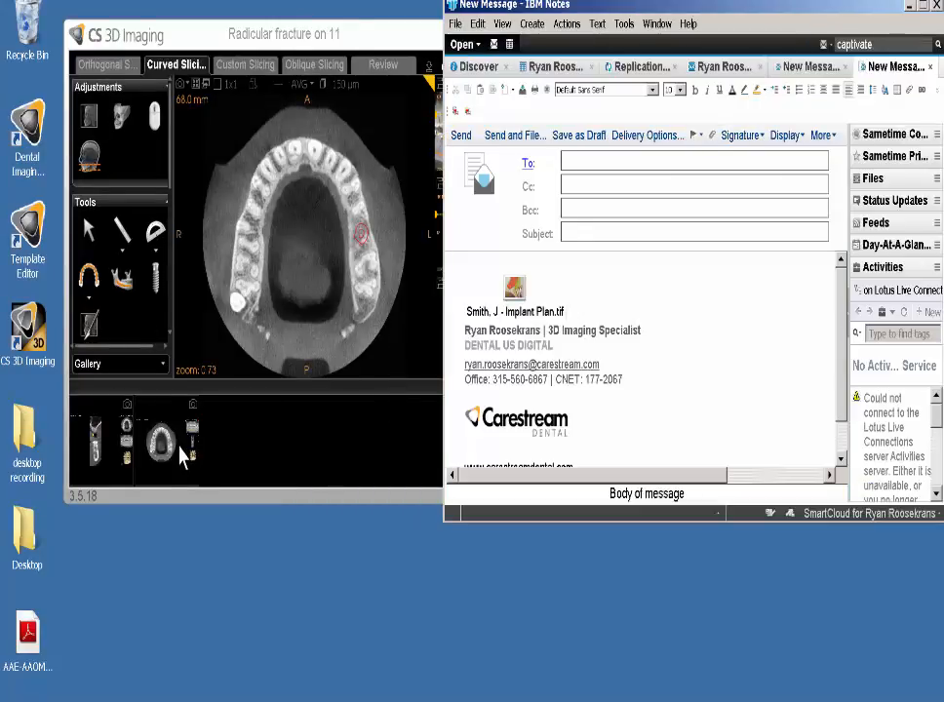
pyautogui.click(181, 458)
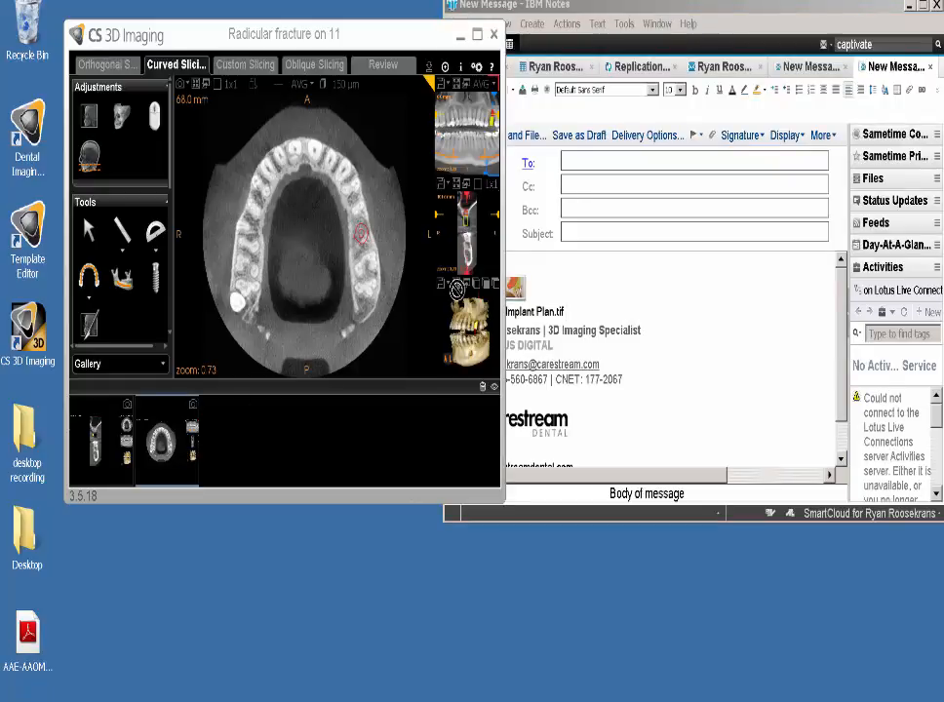
pyautogui.moveTo(456, 289); pyautogui.dragTo(588, 302)
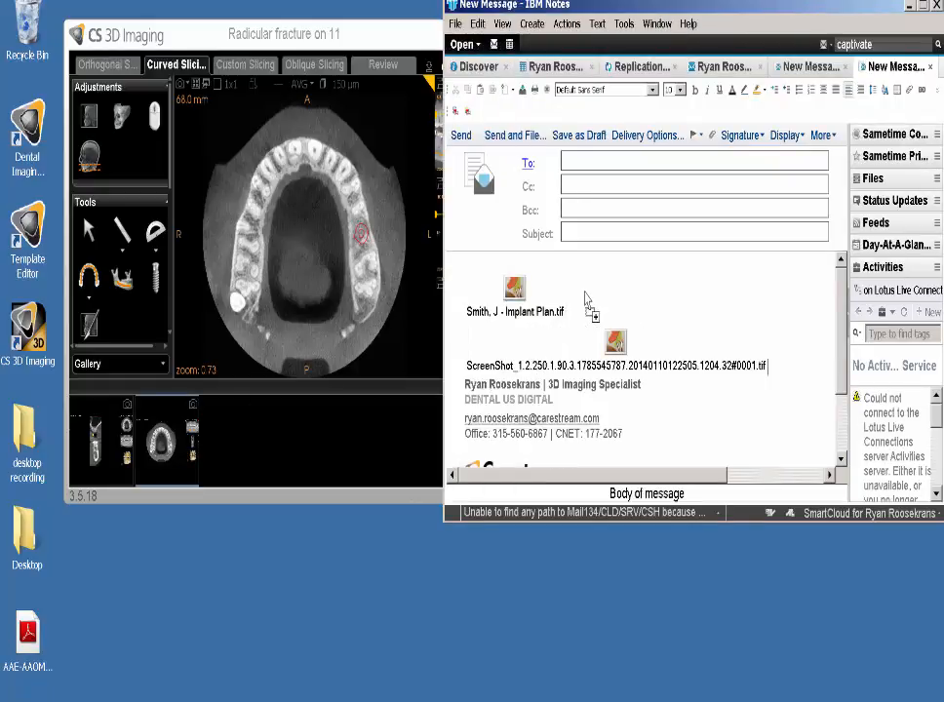
pyautogui.moveTo(478, 698)
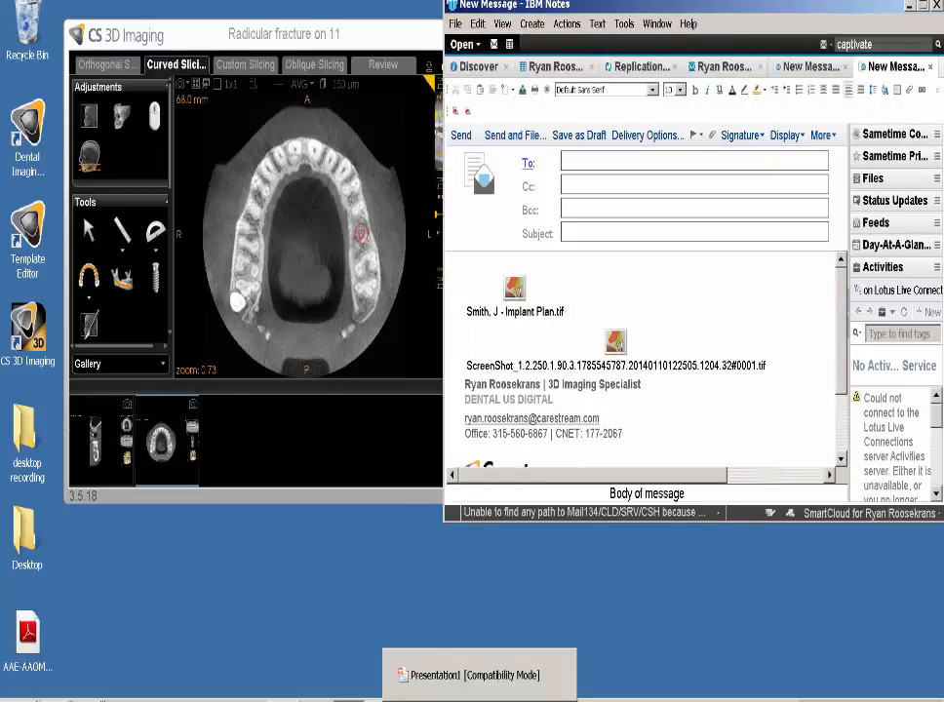
pyautogui.click(474, 674)
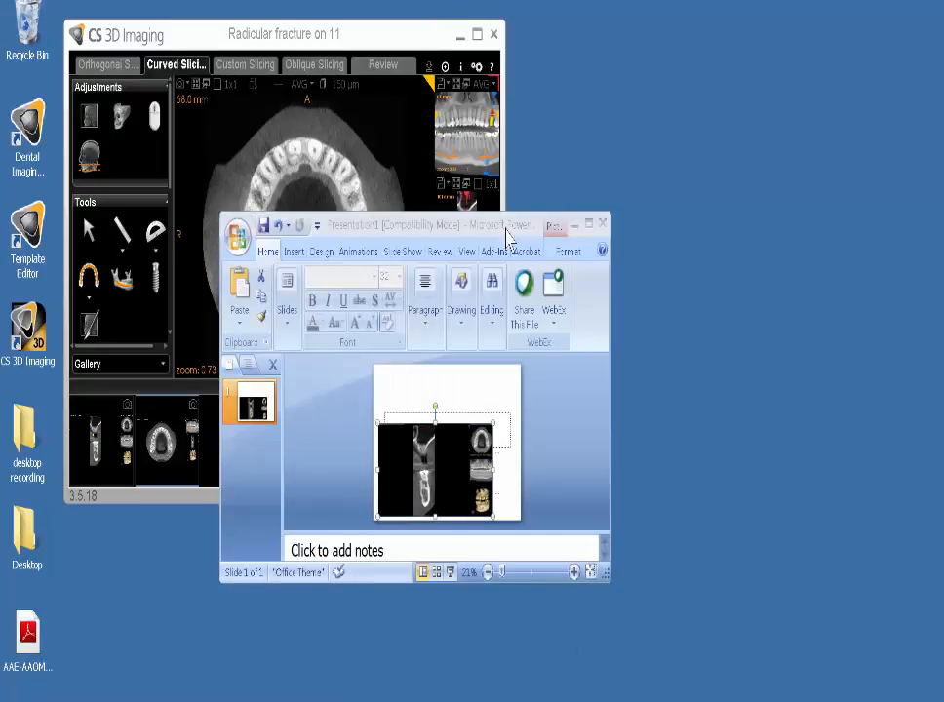
# Drag the axial thumbnail onto the slide, shrink it beside the first image, and minimize PowerPoint
pyautogui.moveTo(507, 239); pyautogui.dragTo(810, 130)
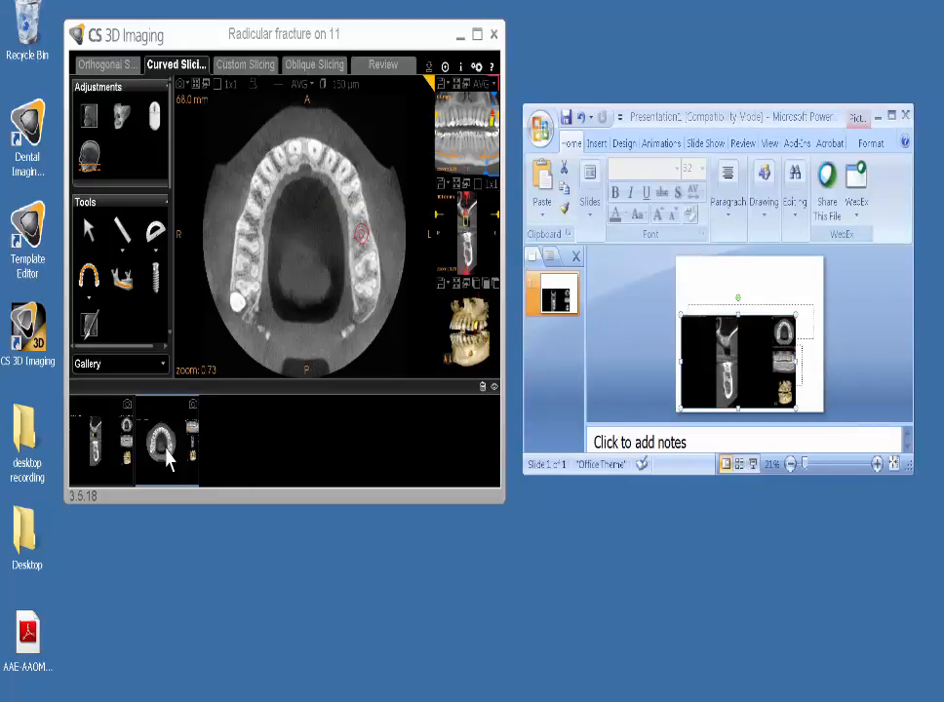
pyautogui.moveTo(168, 459); pyautogui.dragTo(781, 285)
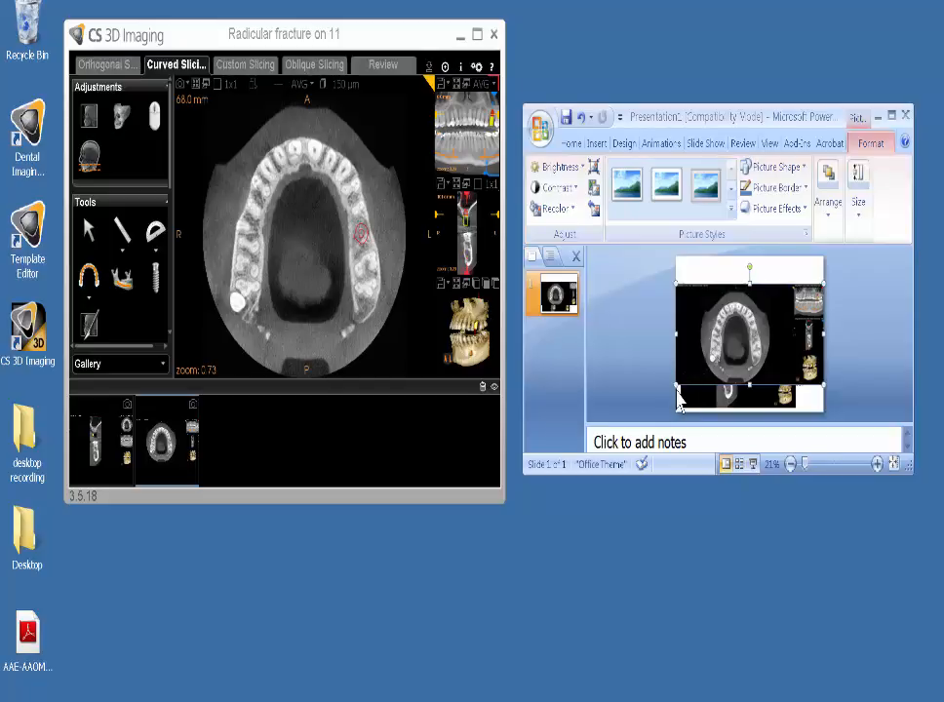
pyautogui.moveTo(676, 387); pyautogui.dragTo(746, 339)
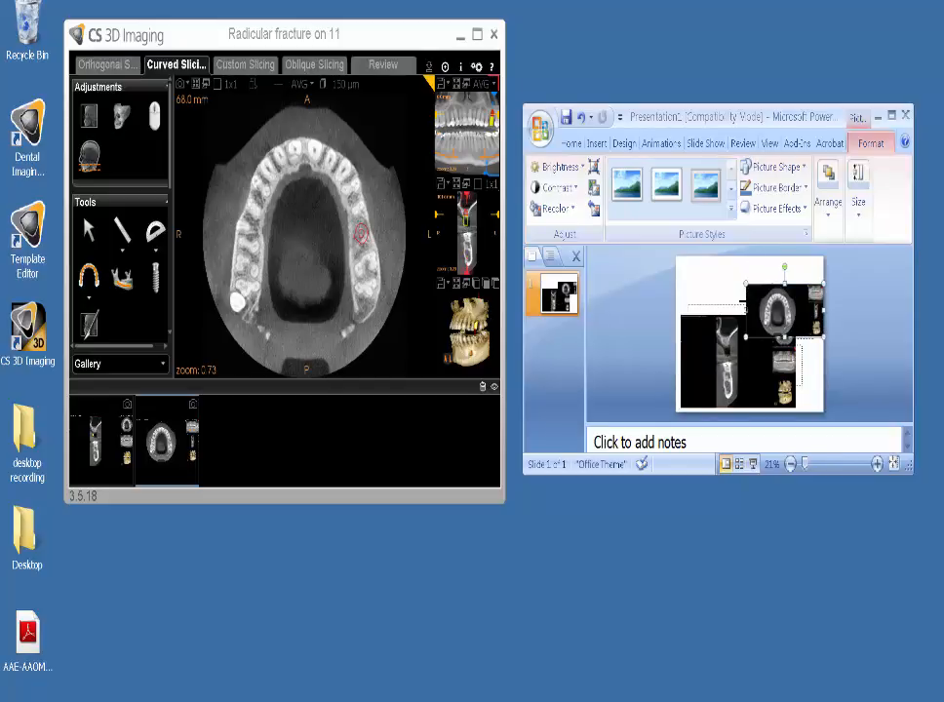
pyautogui.click(877, 116)
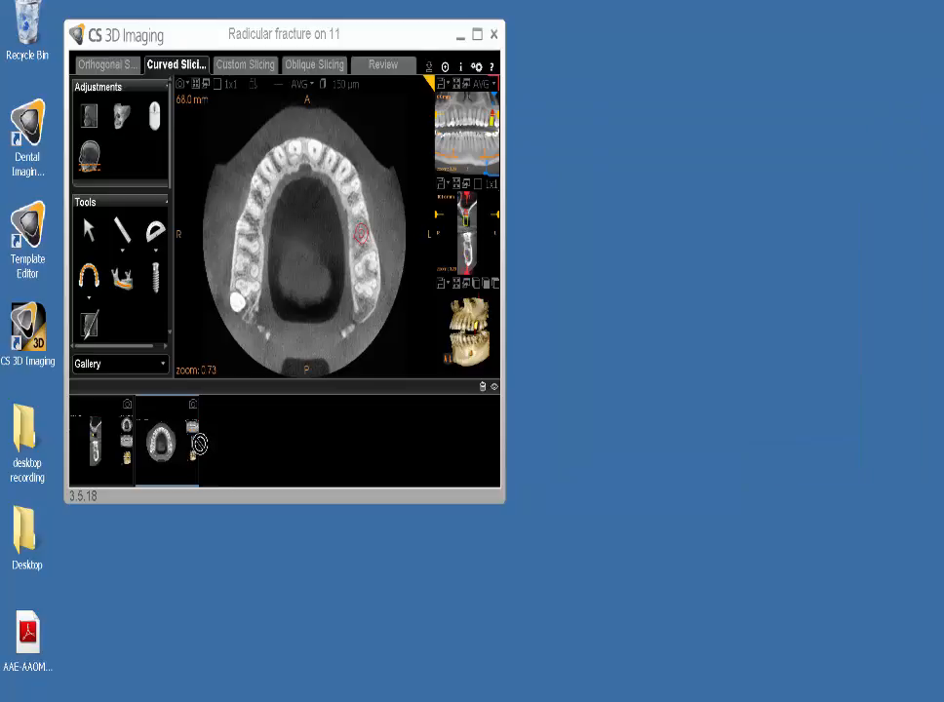
# Drag the axial screenshot onto the desktop and rename it to the patient's name plus 'Axial View'
pyautogui.moveTo(252, 590); pyautogui.dragTo(252, 590)
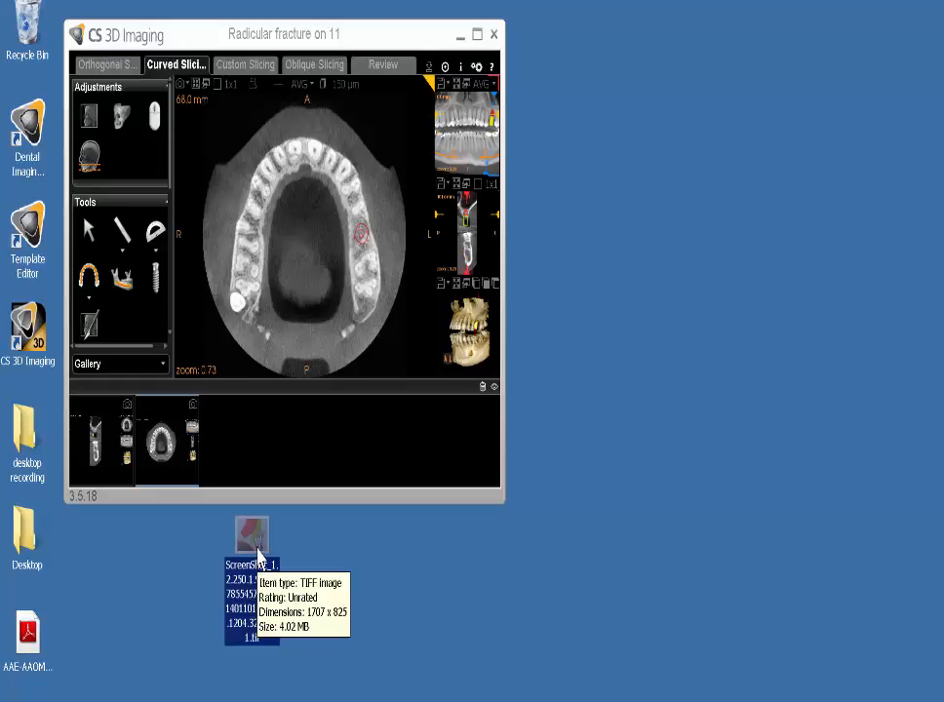
pyautogui.rightClick(258, 554)
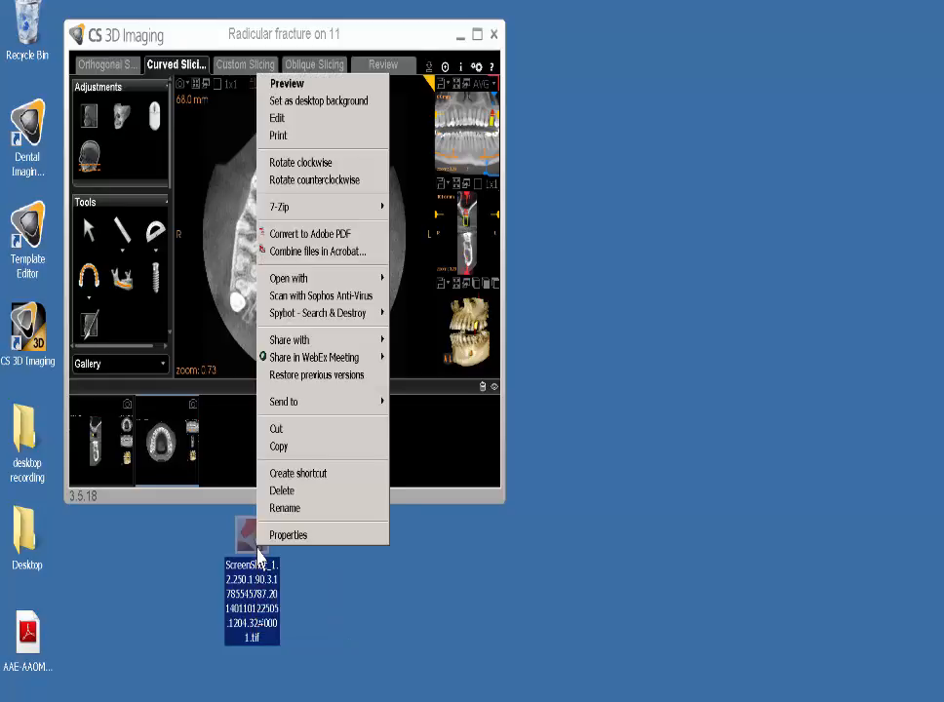
pyautogui.click(292, 513)
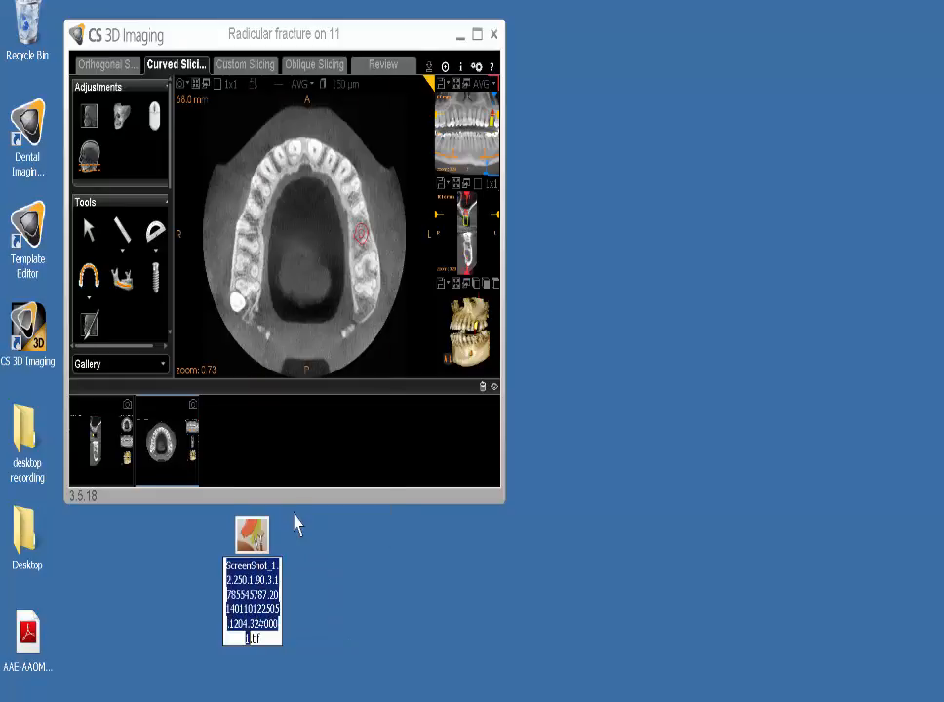
pyautogui.write('Smith')
pyautogui.write(', J')
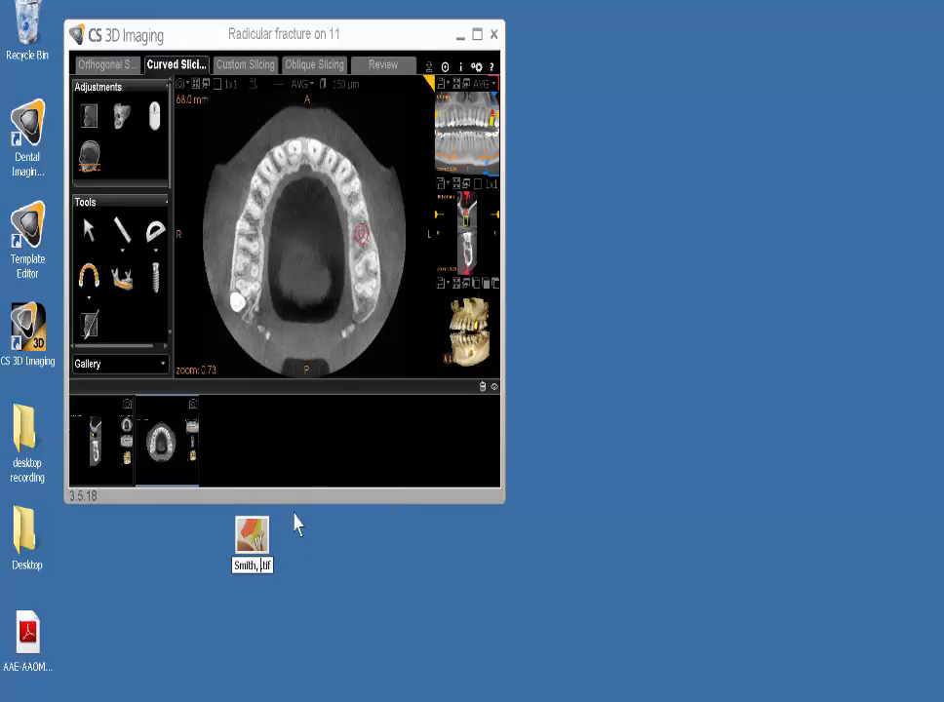
pyautogui.write(' - Axial')
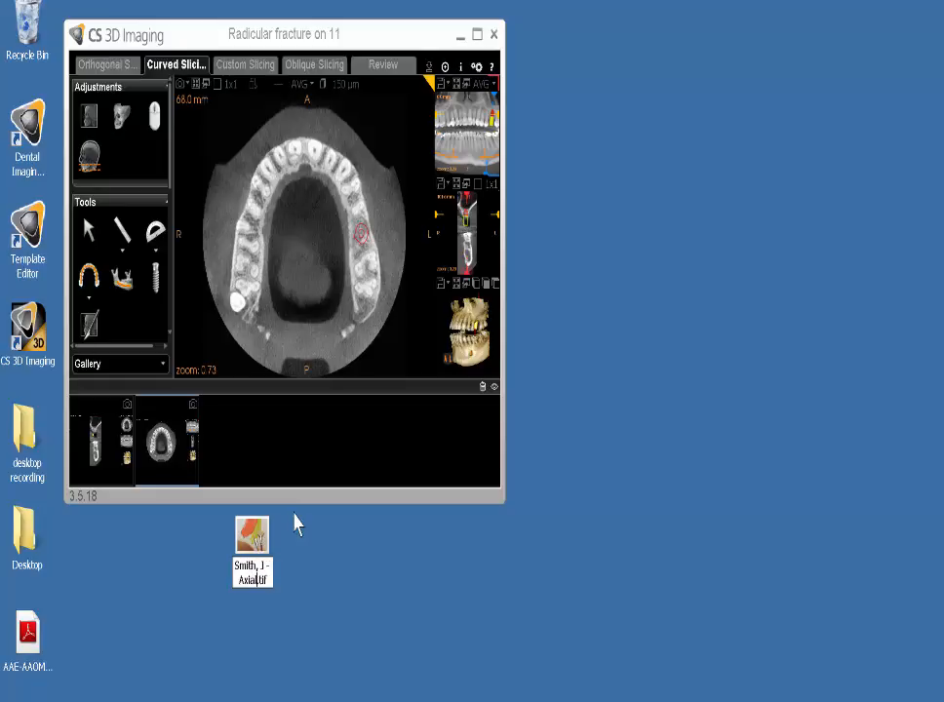
pyautogui.write(' View')
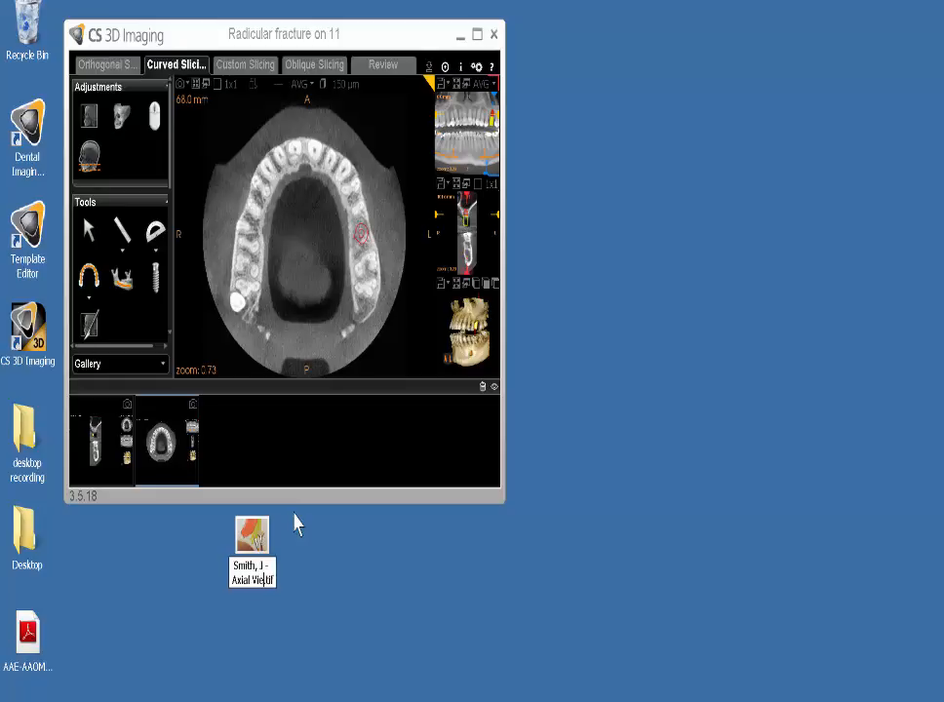
pyautogui.press('Return')
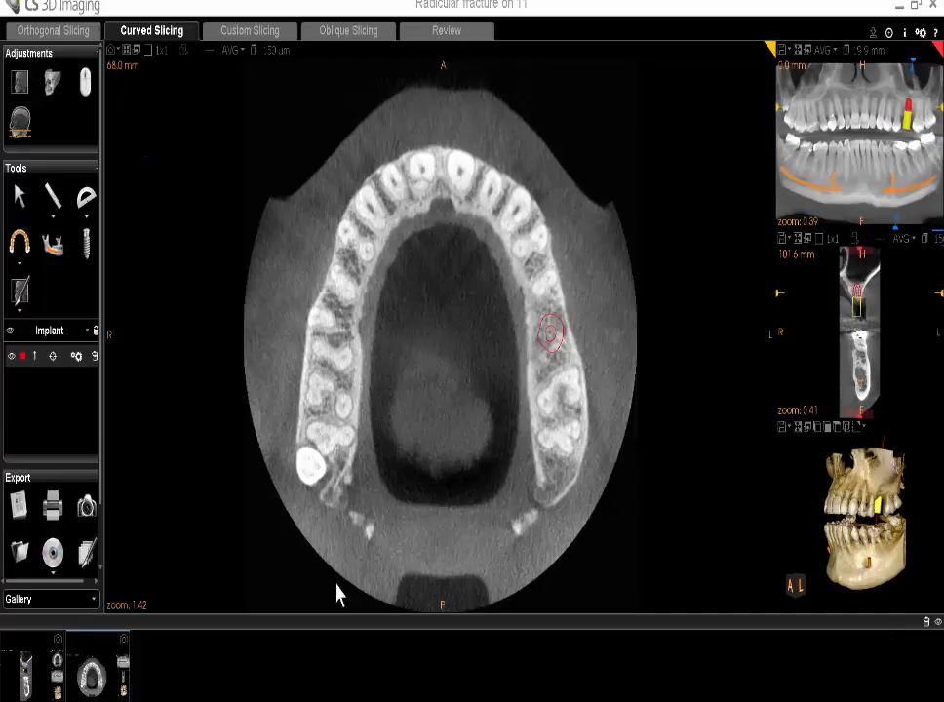
# Open the screenshot capture dropdown for the axial view
pyautogui.click(118, 53)
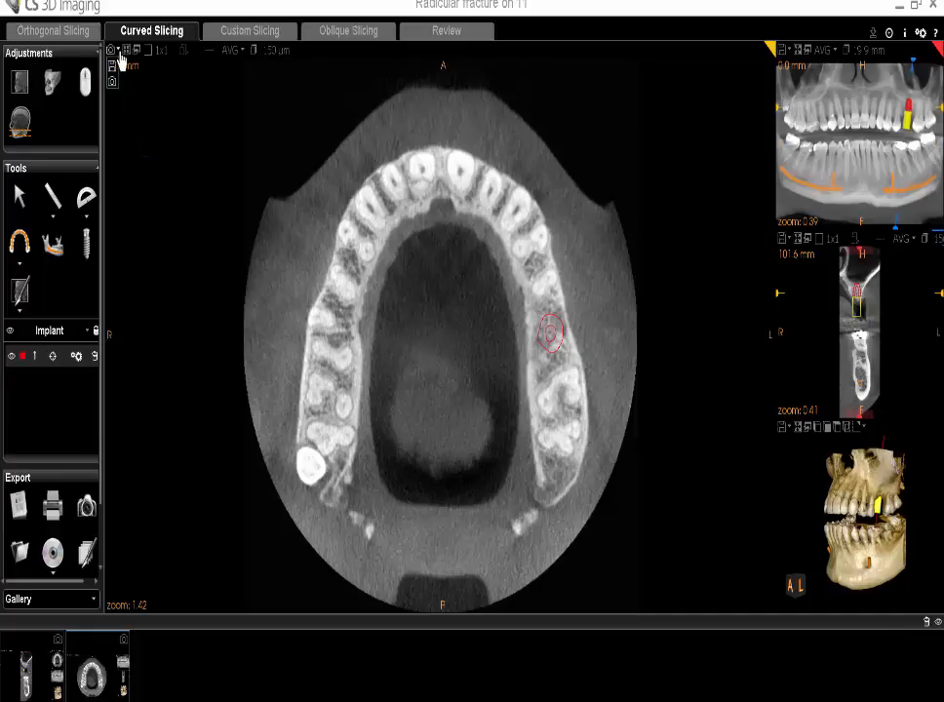